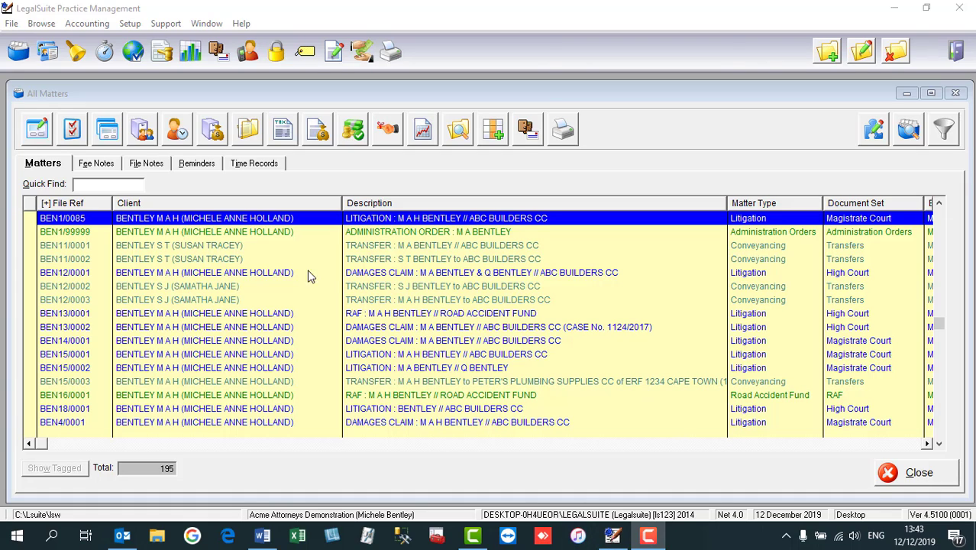
# - Open the Reminders tab for litigation matter BEN1/0085
pyautogui.click(209, 168)
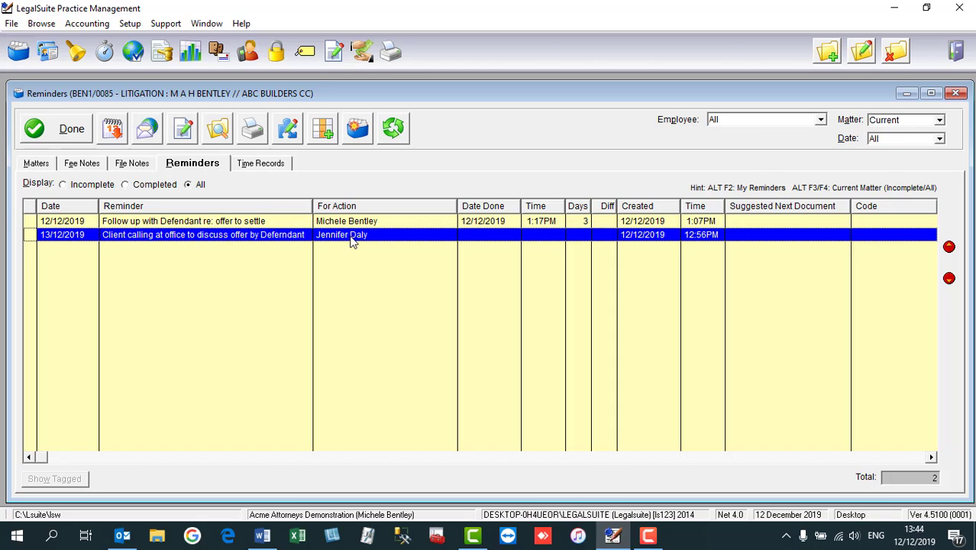
# - Open the 13/12/2019 client office visit reminder for editing
pyautogui.click(861, 54)
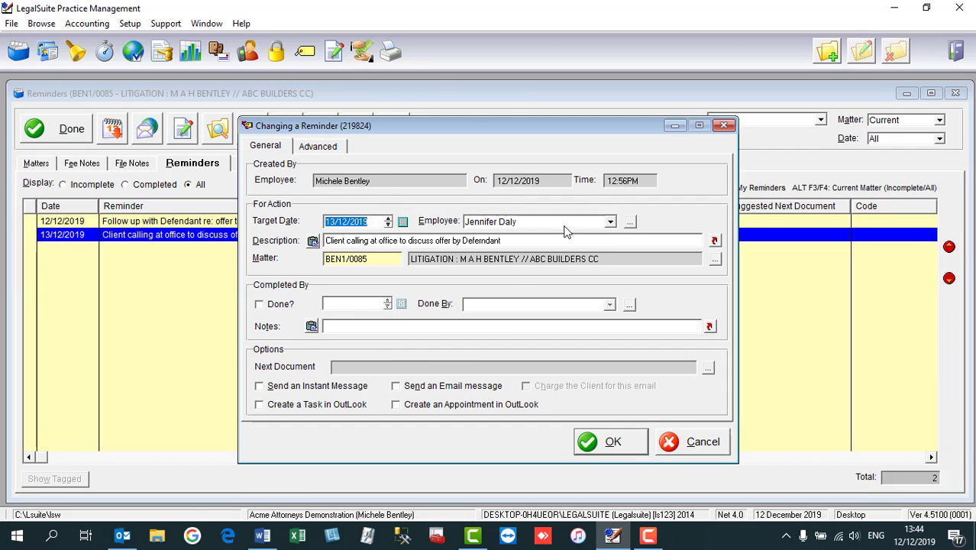
# - Enable 'Send an Email message' on the reminder and save it
pyautogui.click(398, 388)
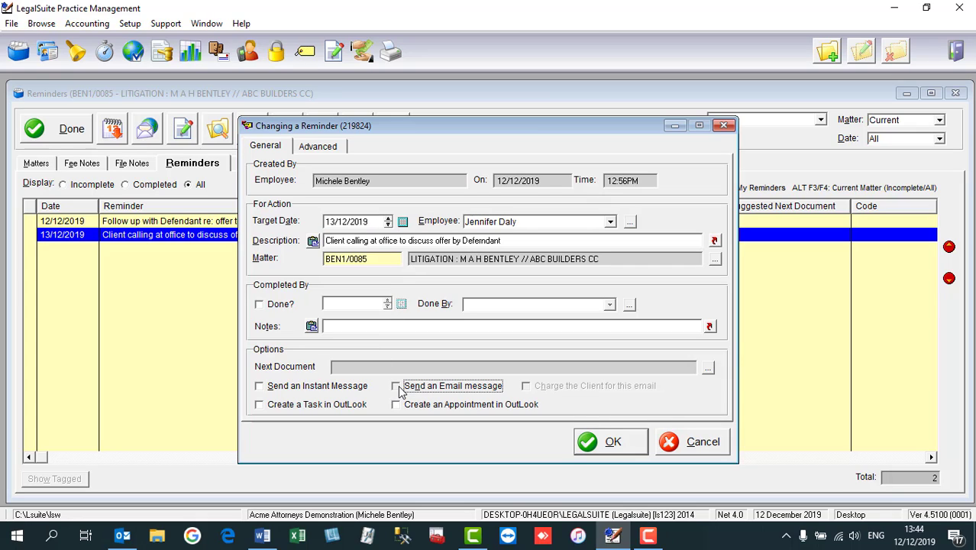
pyautogui.click(631, 452)
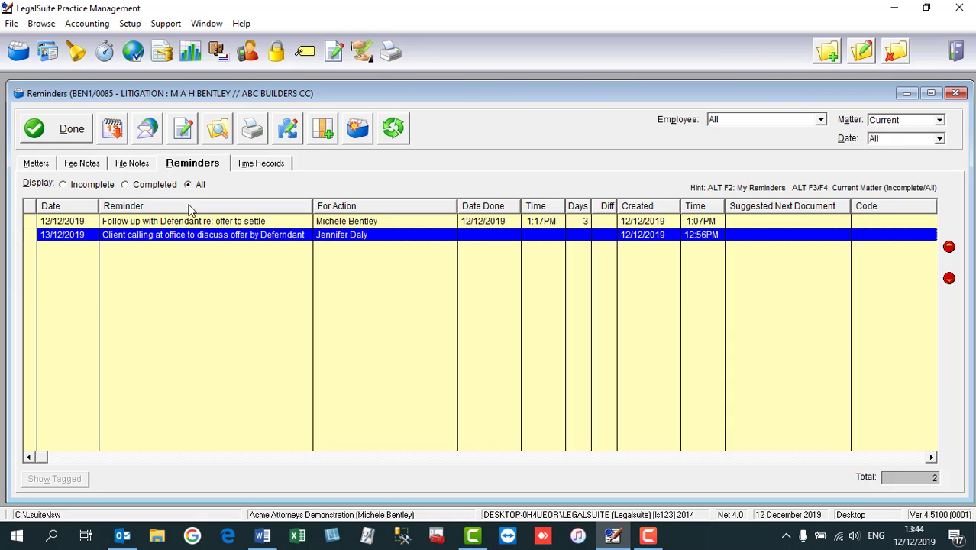
# - Start a reminder email with client charging off, browsing address book and employee contacts
pyautogui.click(148, 130)
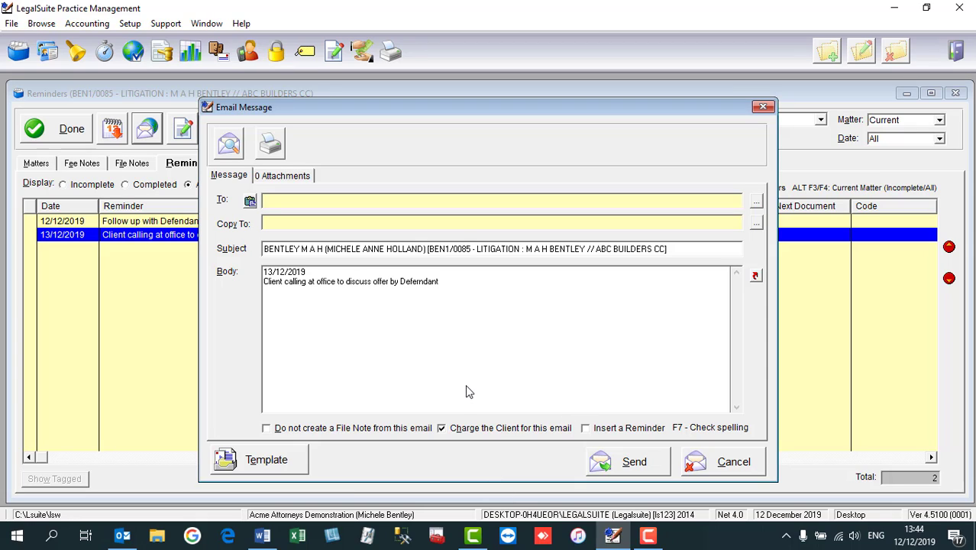
pyautogui.click(442, 429)
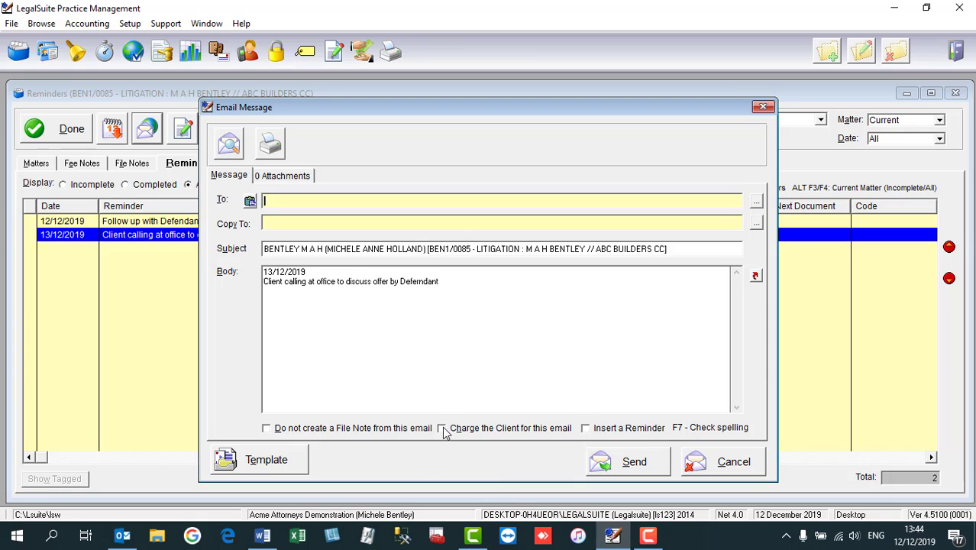
pyautogui.click(323, 200)
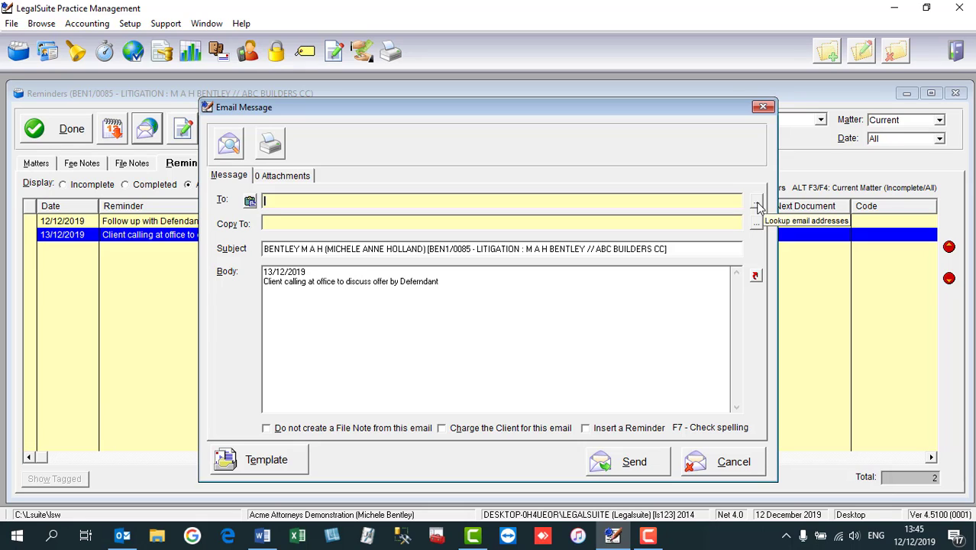
pyautogui.click(756, 205)
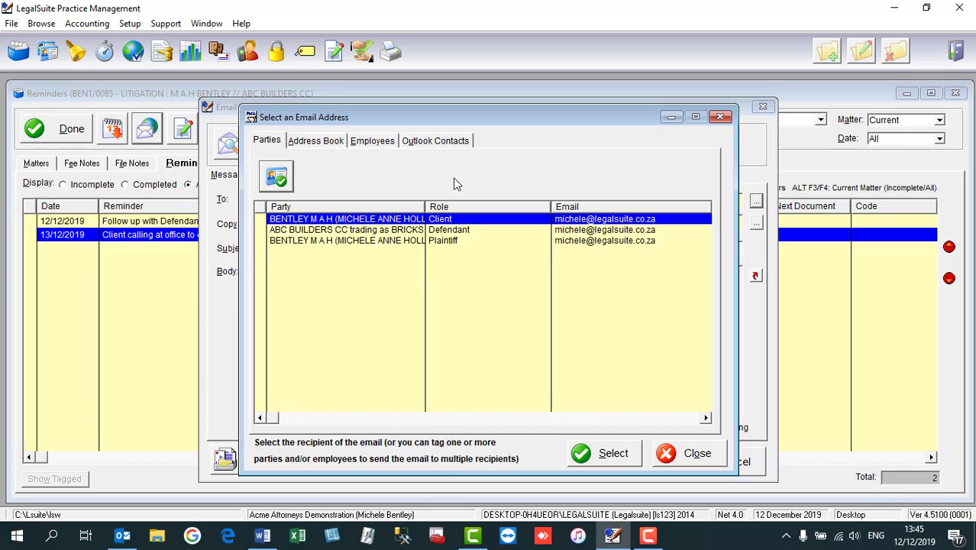
pyautogui.click(306, 142)
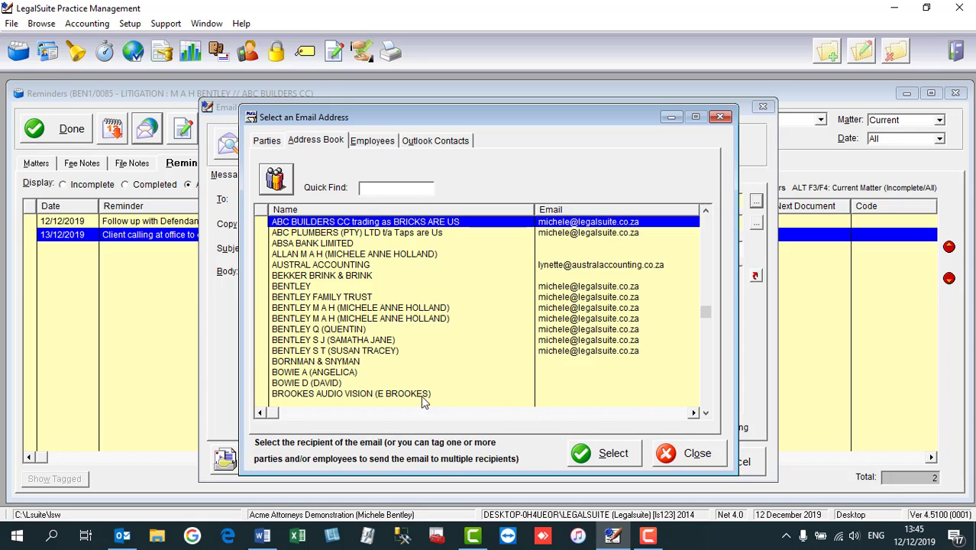
pyautogui.click(384, 144)
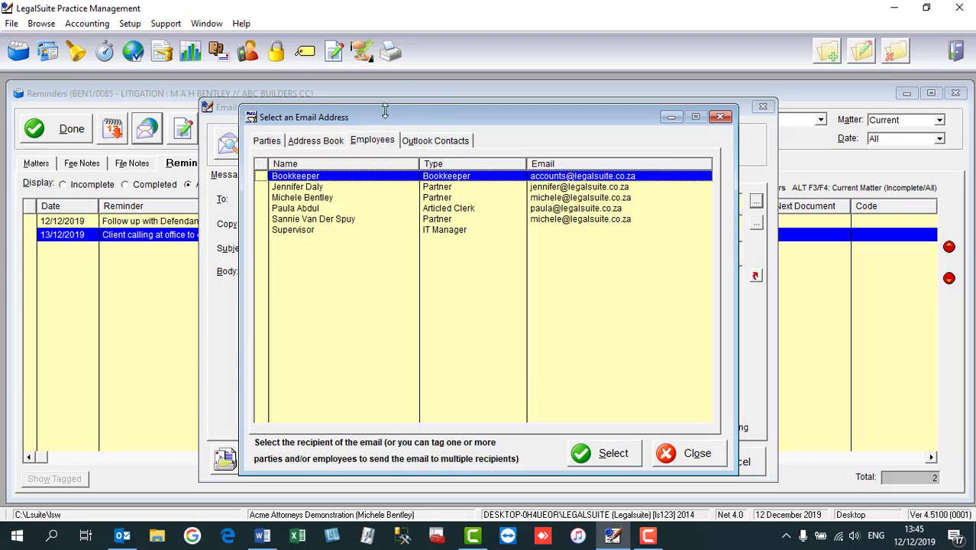
pyautogui.click(722, 117)
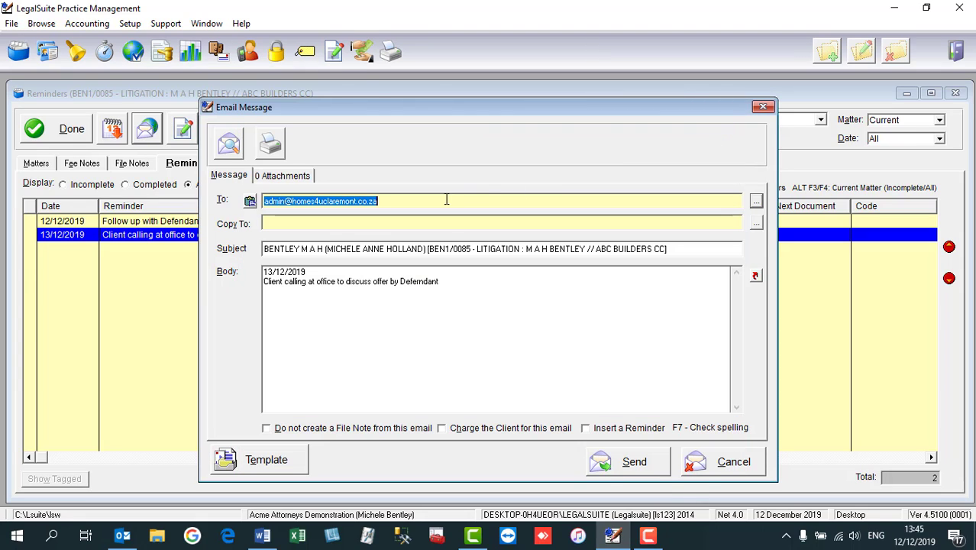
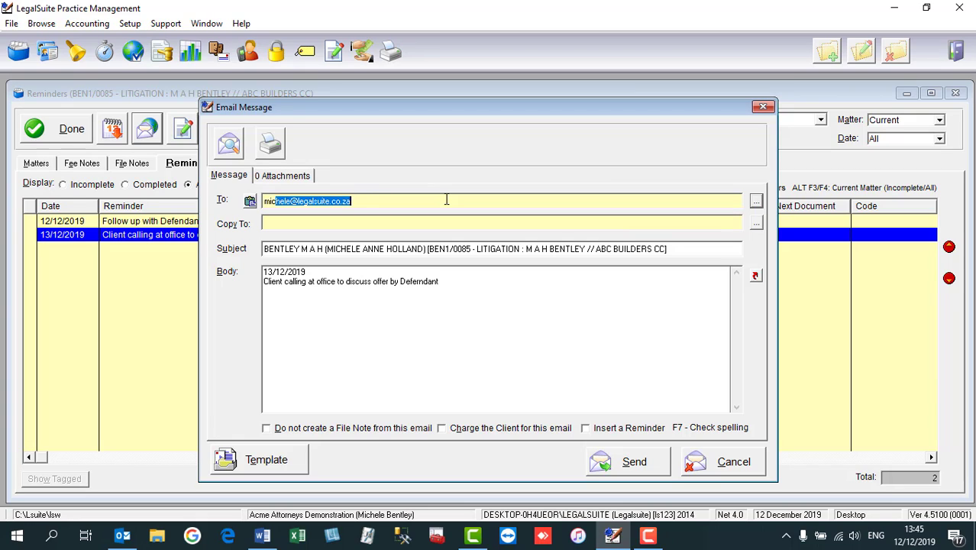
# - Address the email to a staff member via autocomplete and remove the client name from the subject
pyautogui.click(447, 199)
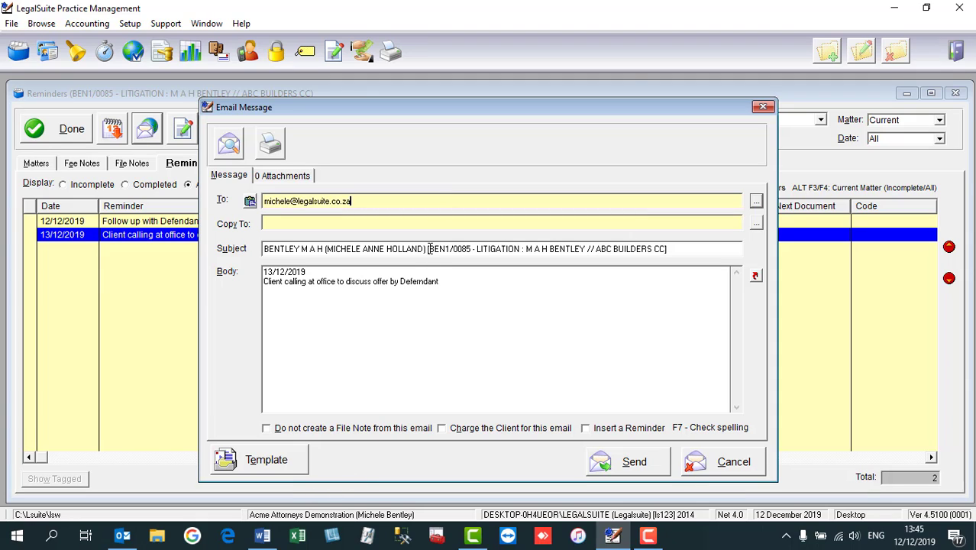
pyautogui.hotkey('ctrl', 'a')
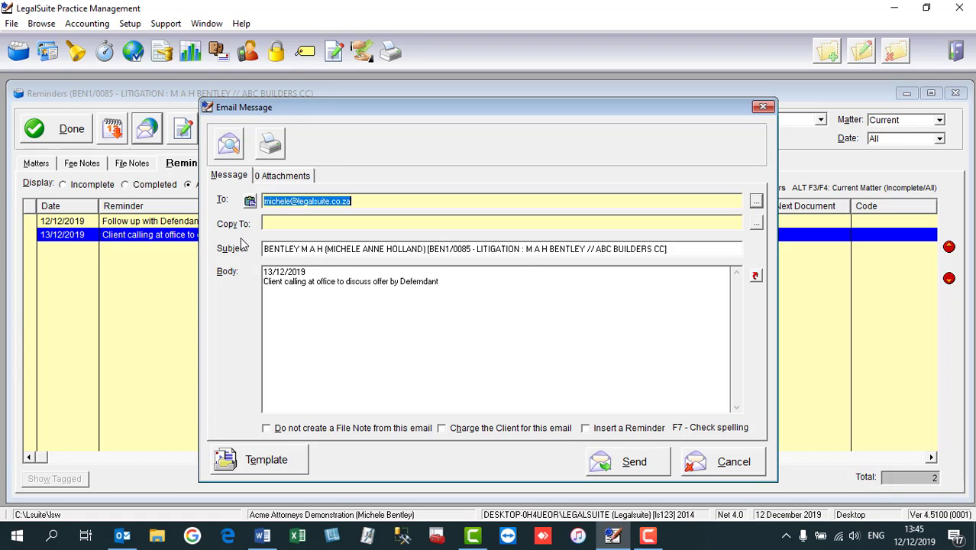
pyautogui.click(429, 249)
pyautogui.hotkey('shift', 'Home')
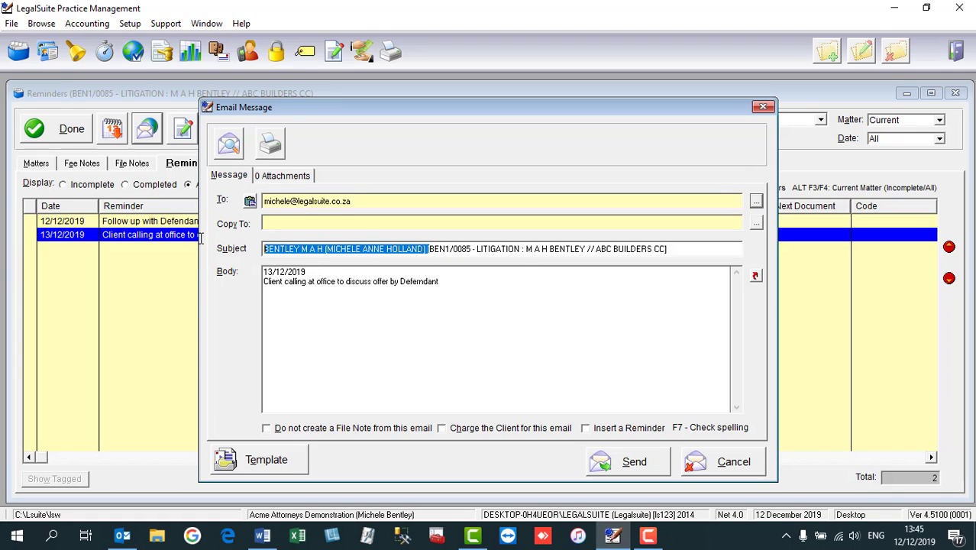
pyautogui.press('Delete')
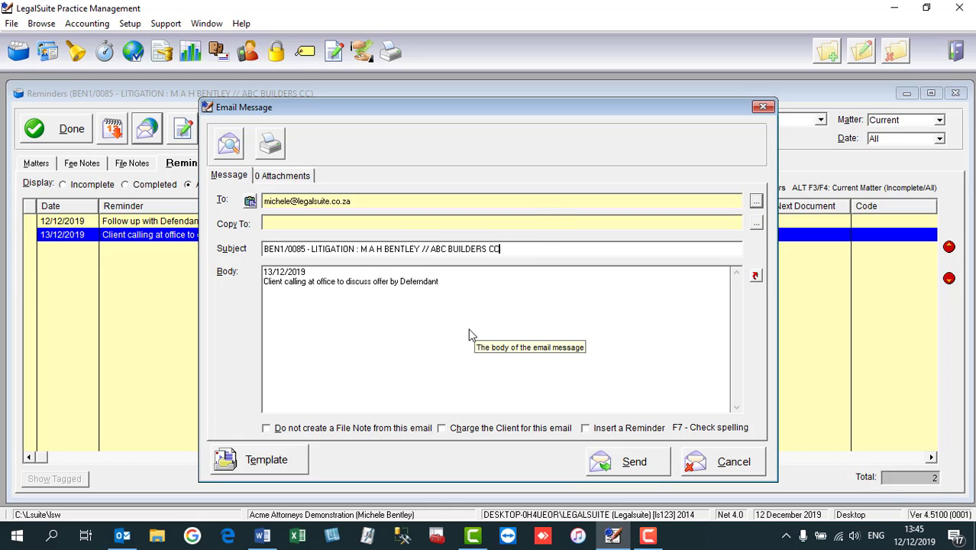
pyautogui.press('End')
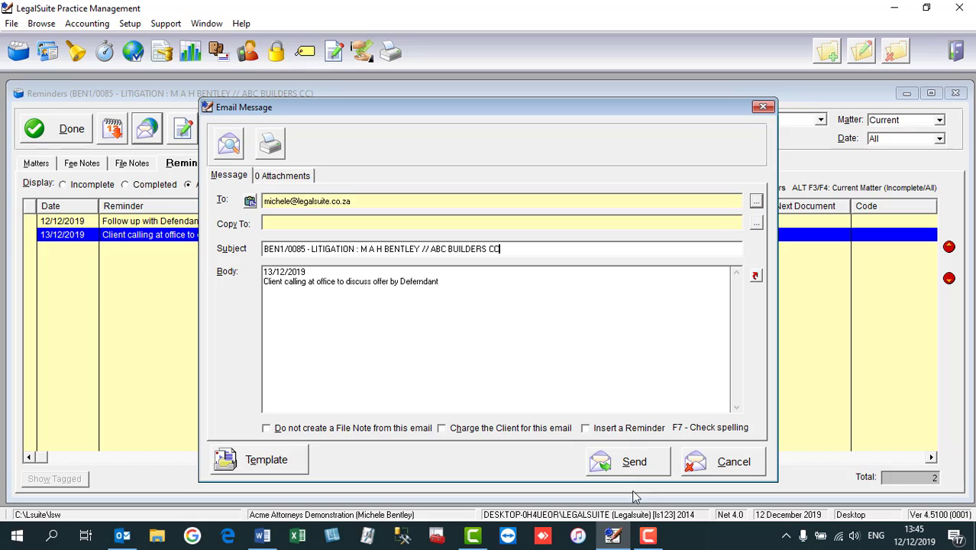
pyautogui.click(623, 461)
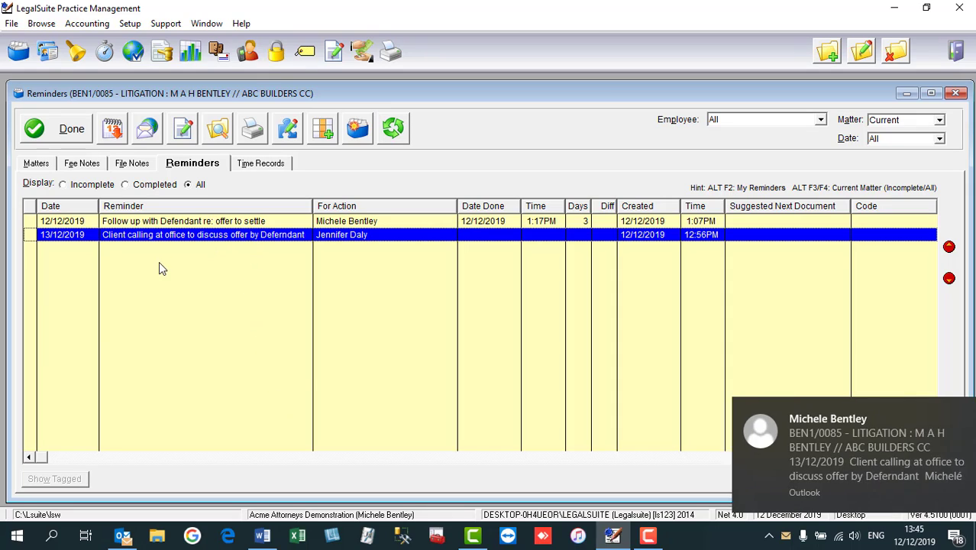
pyautogui.click(122, 535)
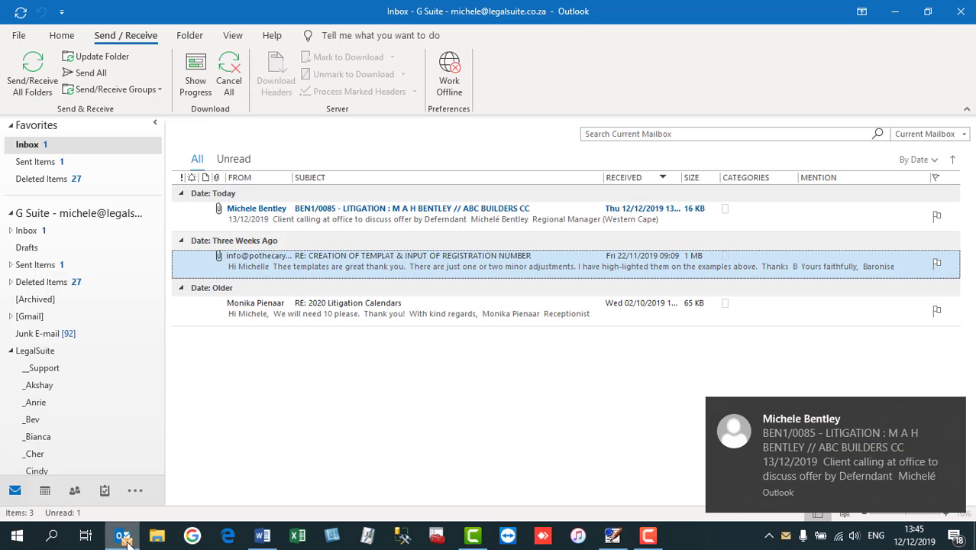
pyautogui.doubleClick(336, 220)
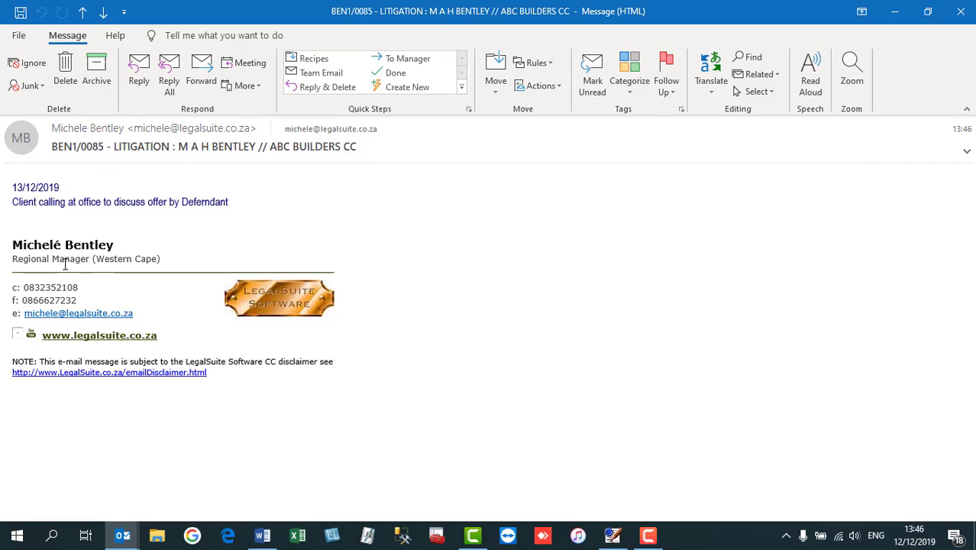
pyautogui.moveTo(13, 186); pyautogui.dragTo(272, 207)
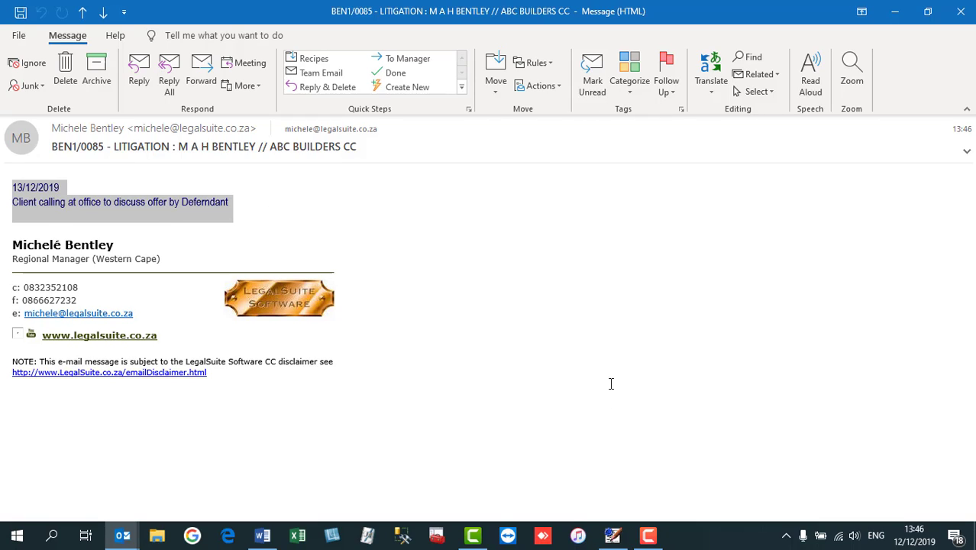
pyautogui.click(960, 11)
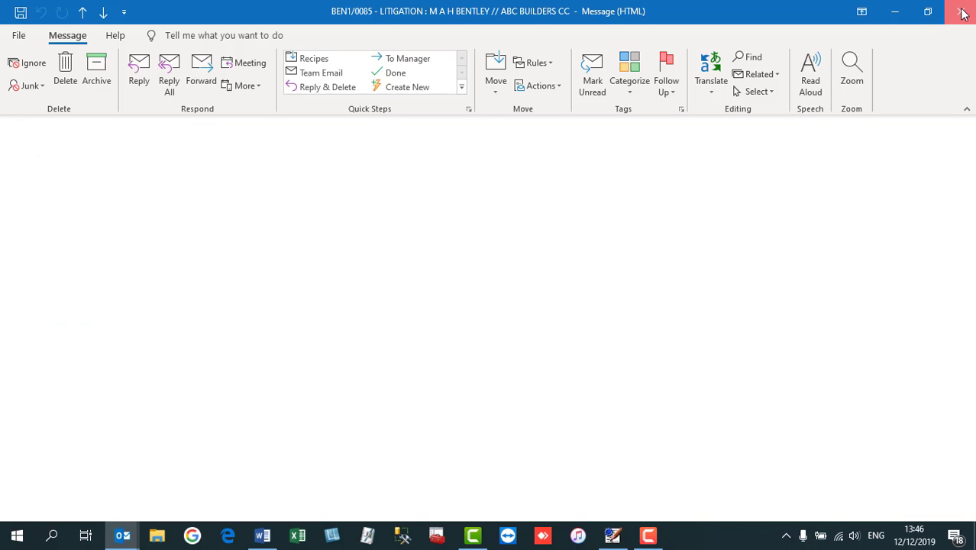
pyautogui.click(897, 13)
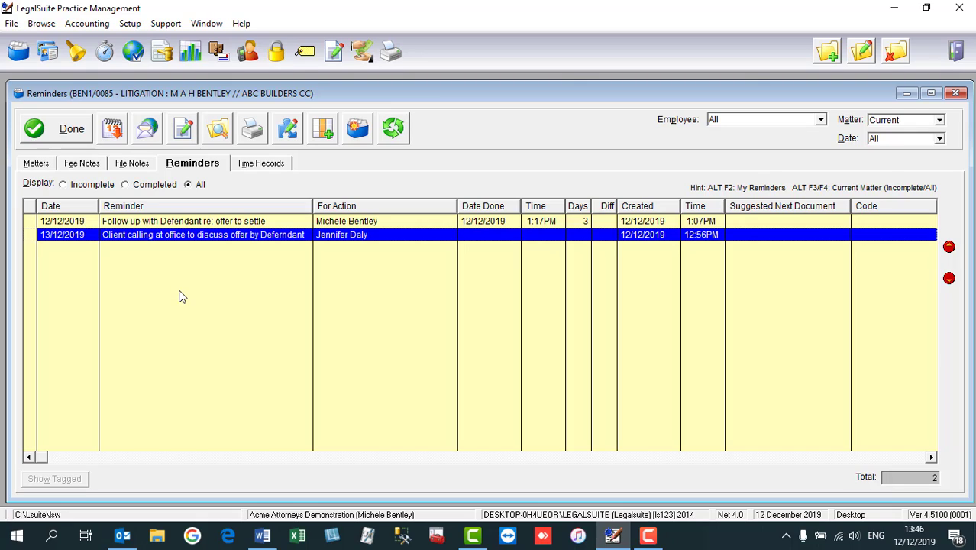
# - Tag the Follow up with Defendant and Client calling at office reminders, then start an email
pyautogui.click(31, 221)
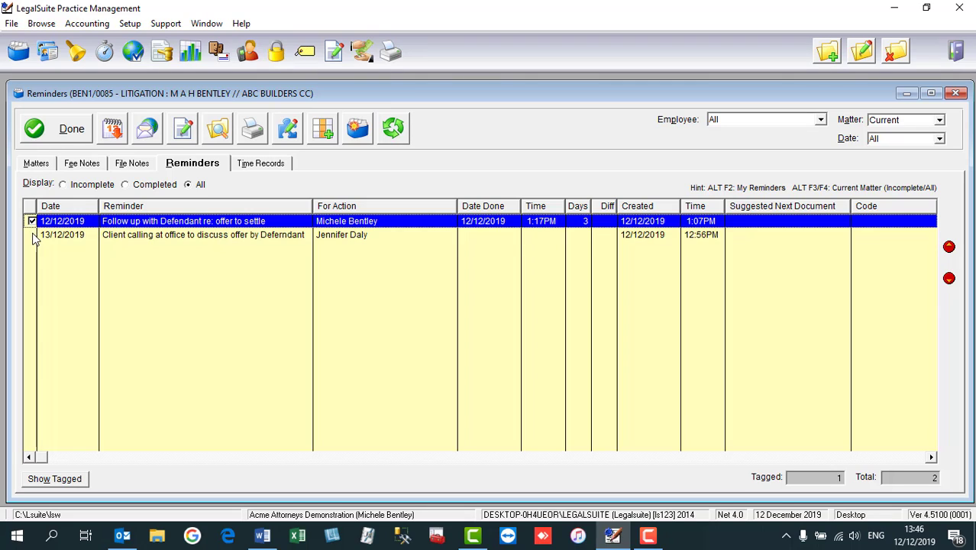
pyautogui.click(33, 236)
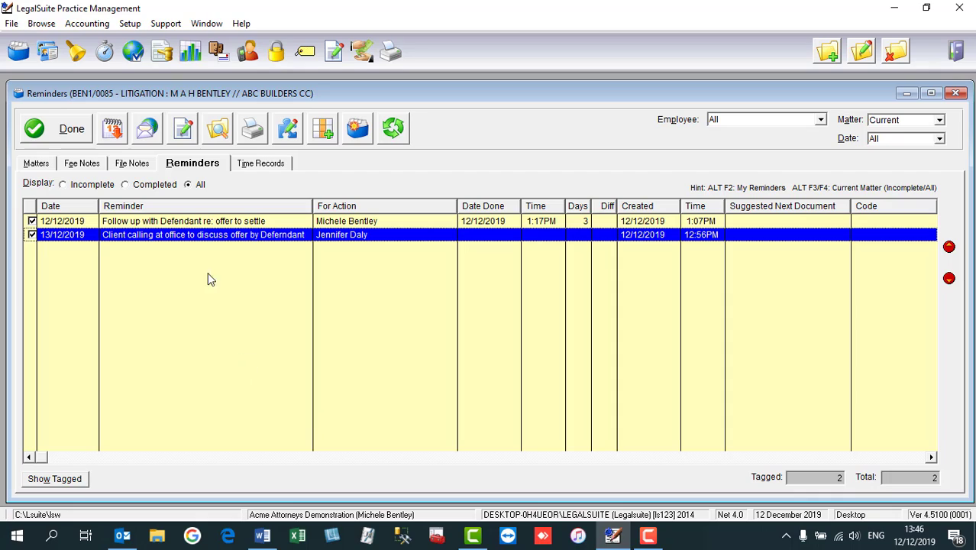
pyautogui.click(148, 131)
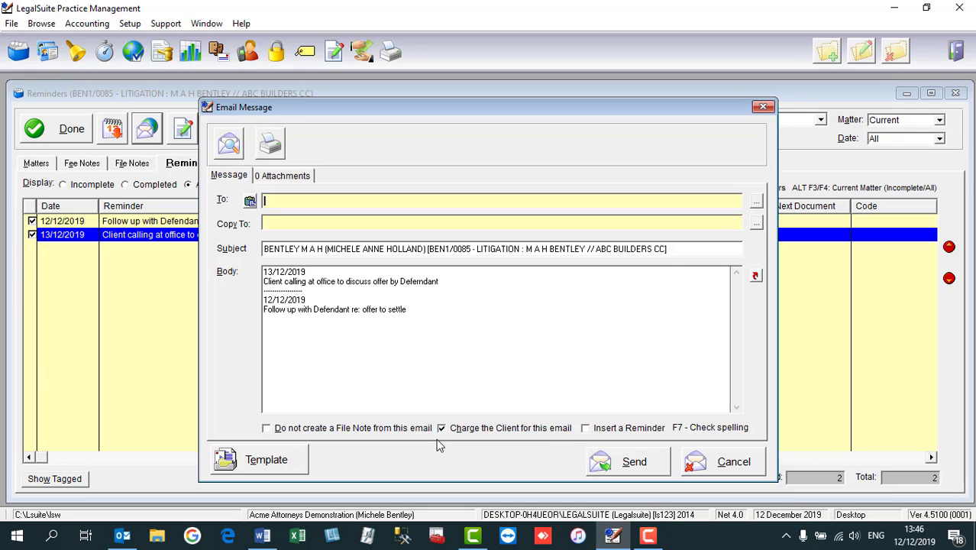
# - Browse address book and employee recipients without choosing, then turn off charging the client
pyautogui.click(756, 204)
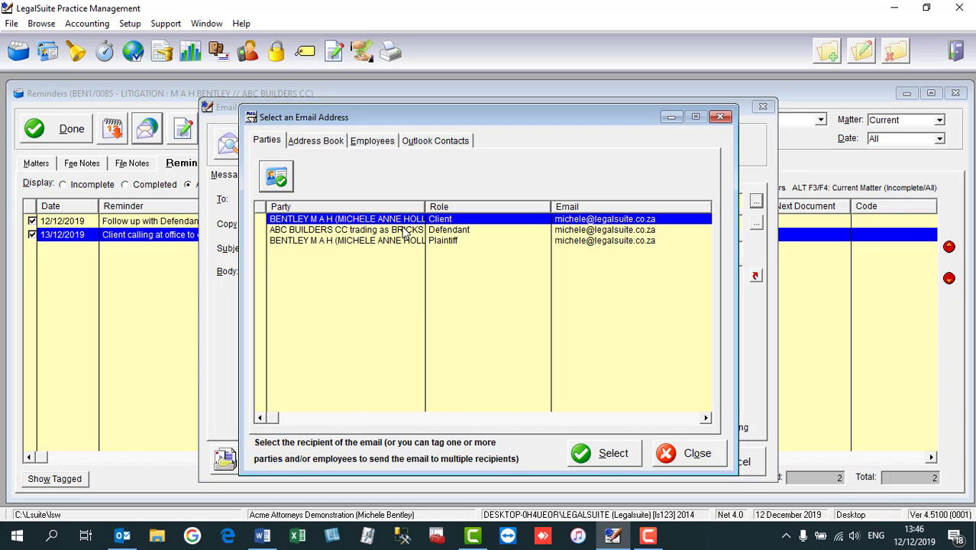
pyautogui.click(315, 144)
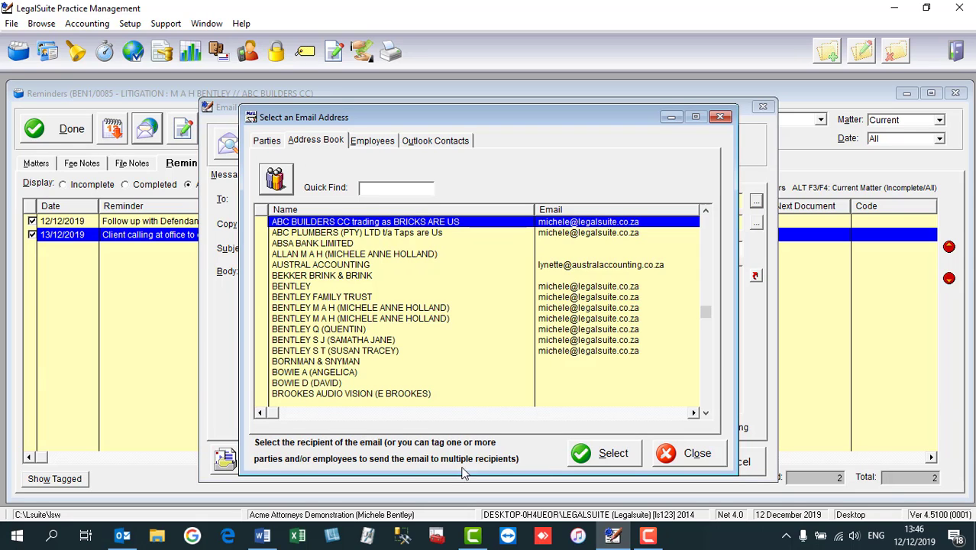
pyautogui.click(384, 145)
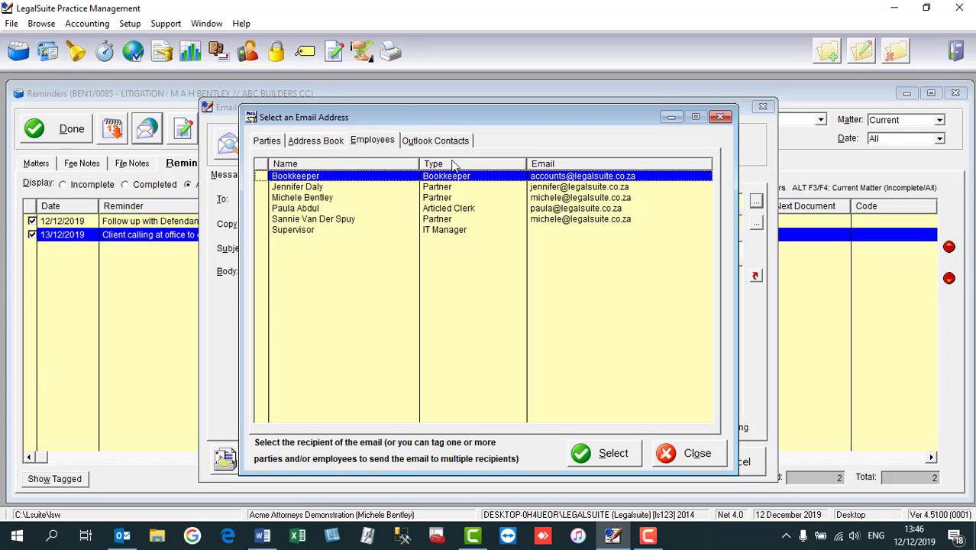
pyautogui.click(720, 119)
pyautogui.click(462, 433)
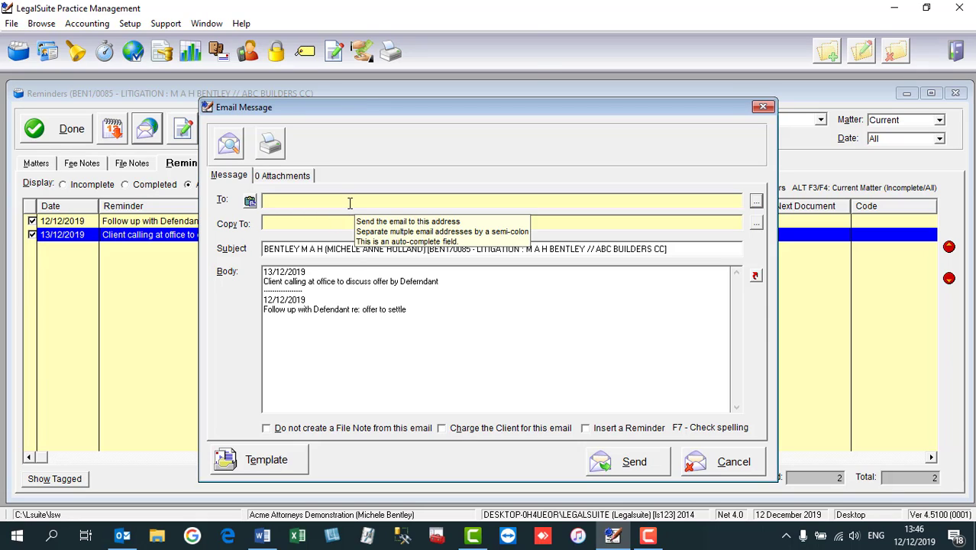
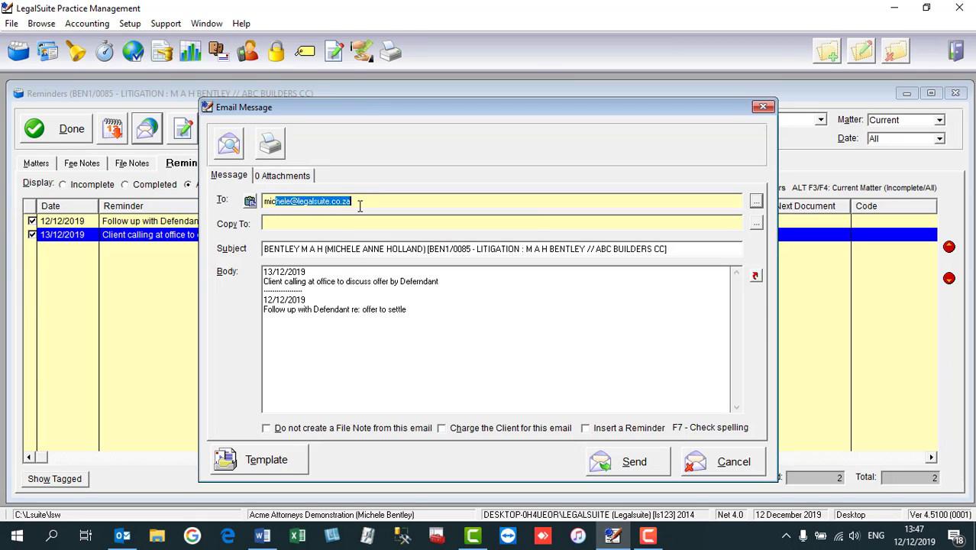
# - Address the email to a staff member, send it, and open it from the Outlook inbox
pyautogui.click(360, 204)
pyautogui.click(623, 470)
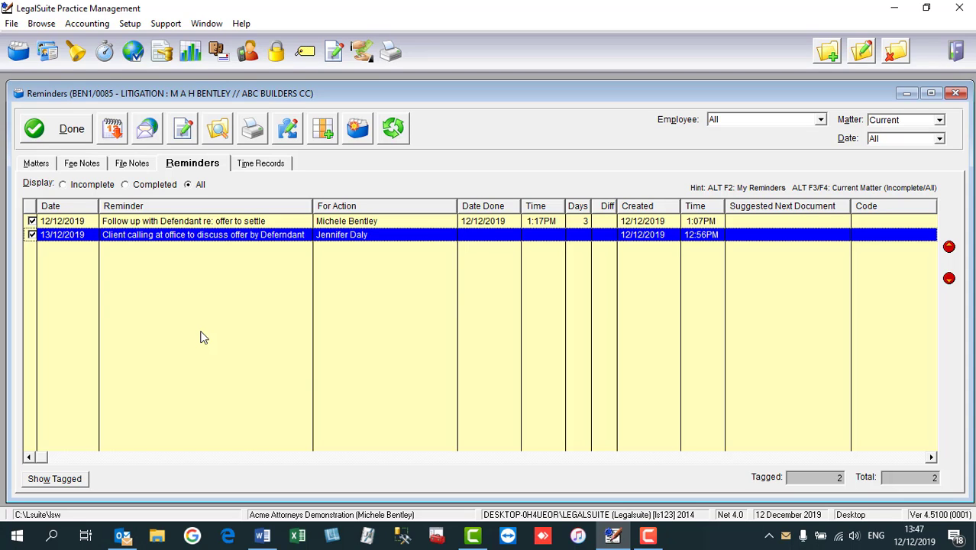
pyautogui.click(122, 536)
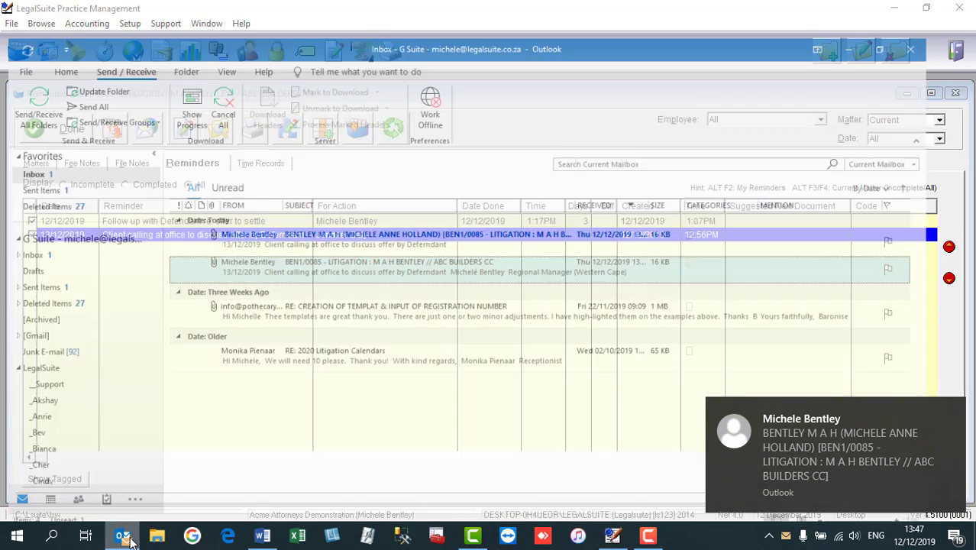
pyautogui.doubleClick(298, 218)
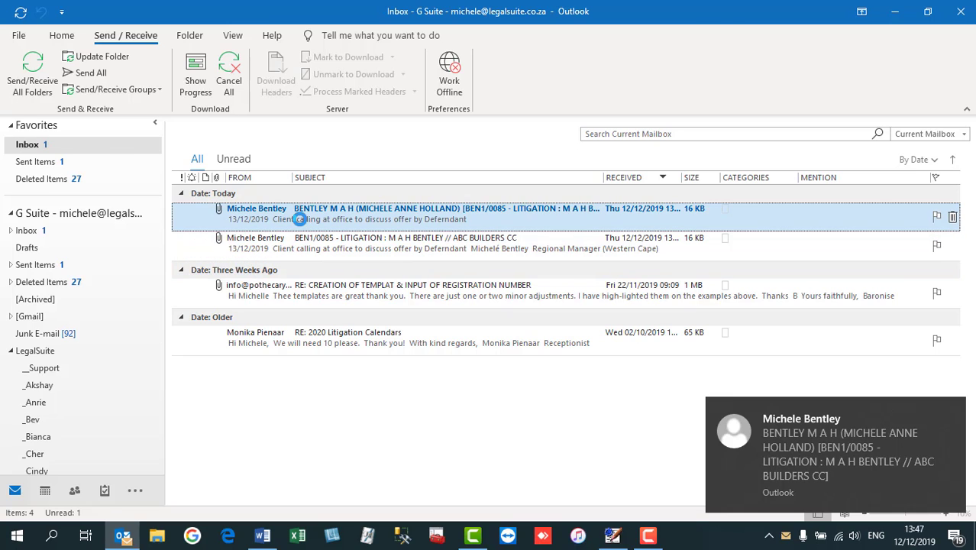